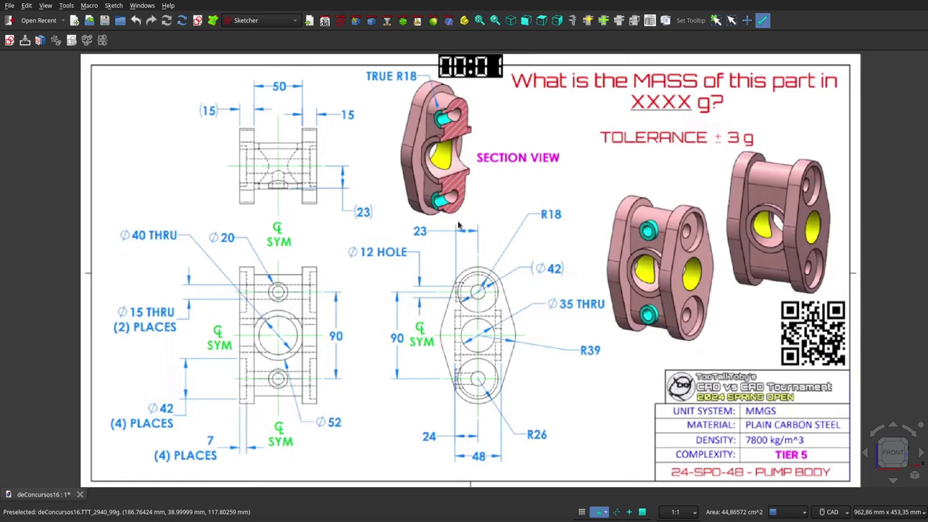
# Step: Compare the pump body closely with the top drawing, then show its right side with the whole sheet
pyautogui.scroll(-1, 402, 432)
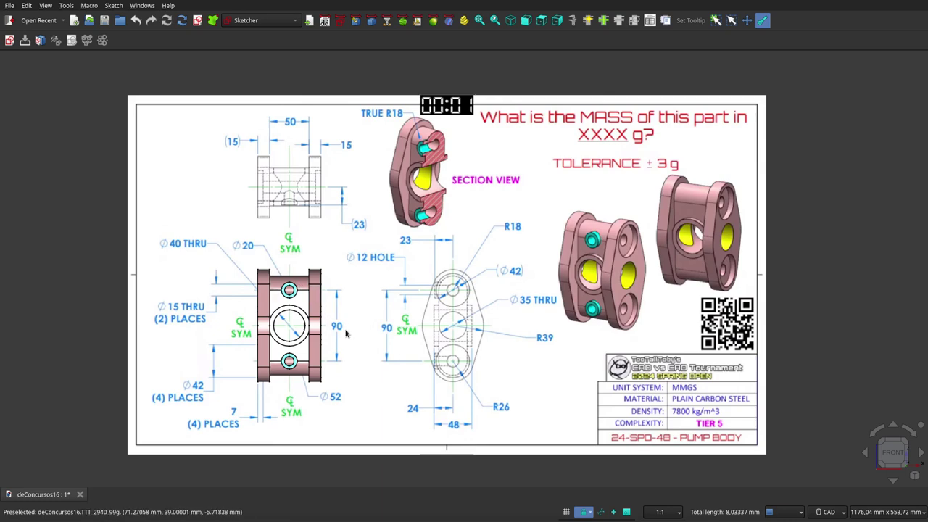
pyautogui.click(545, 27)
pyautogui.scroll(3, 234, 287)
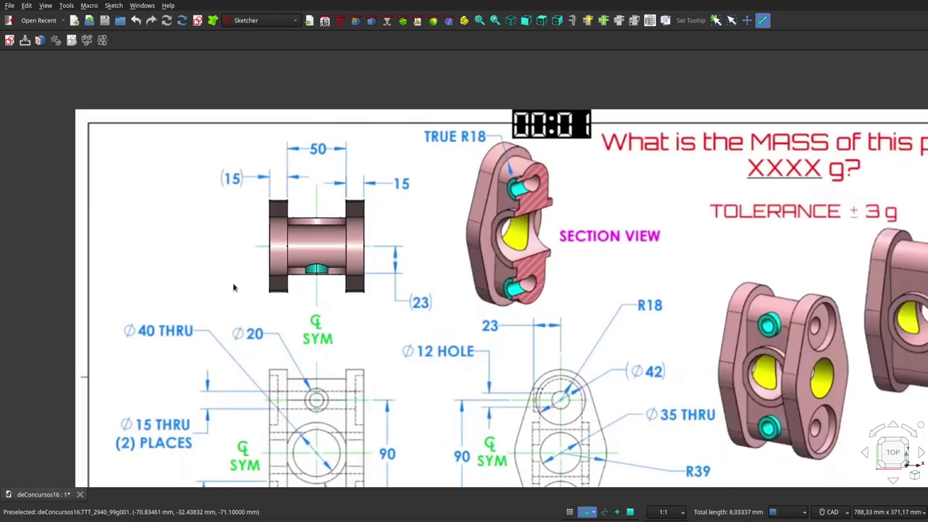
pyautogui.scroll(1, 233, 288)
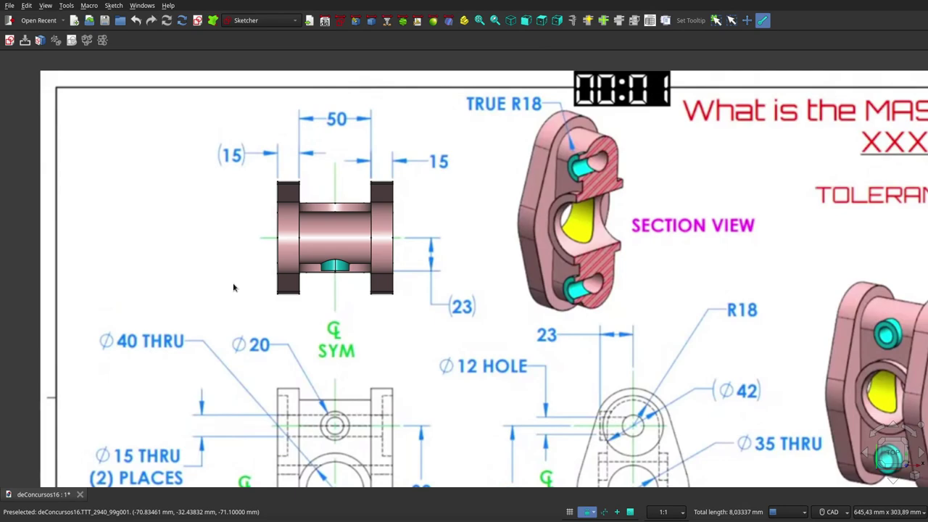
pyautogui.click(557, 20)
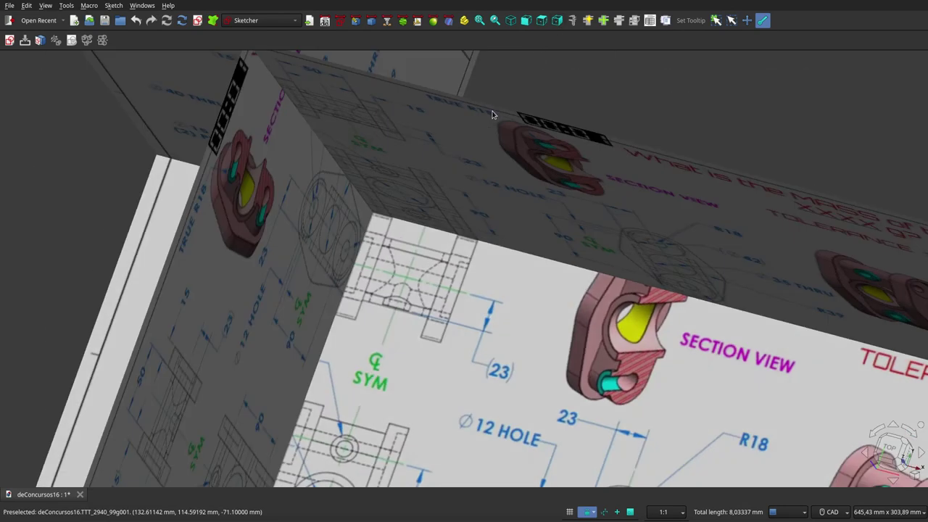
pyautogui.scroll(-4, 473, 268)
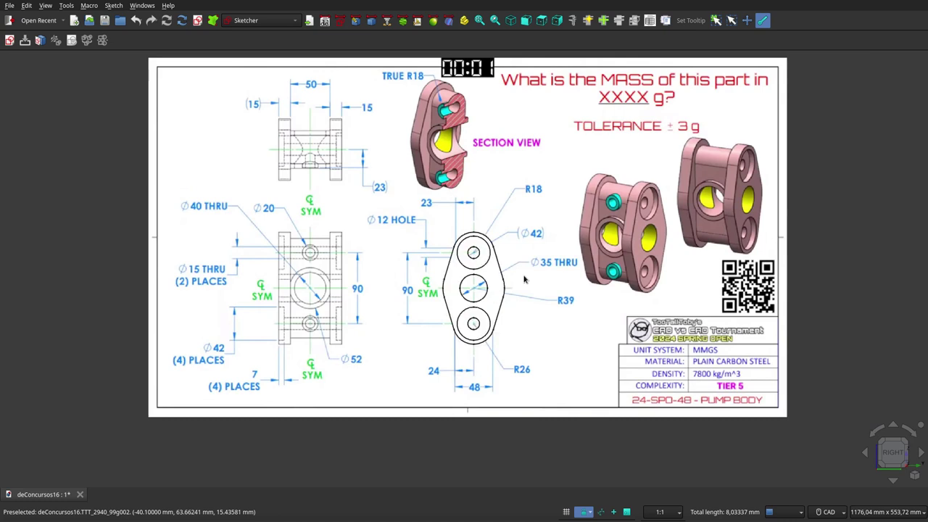
# Step: Zoom in and out on the pump body in isometric among the sheets, then return to front view
pyautogui.click(511, 21)
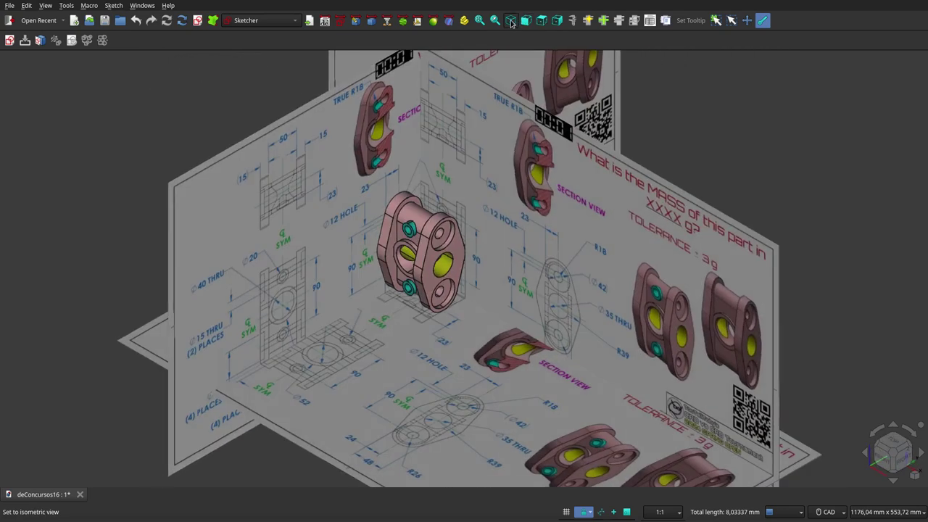
pyautogui.scroll(5, 417, 248)
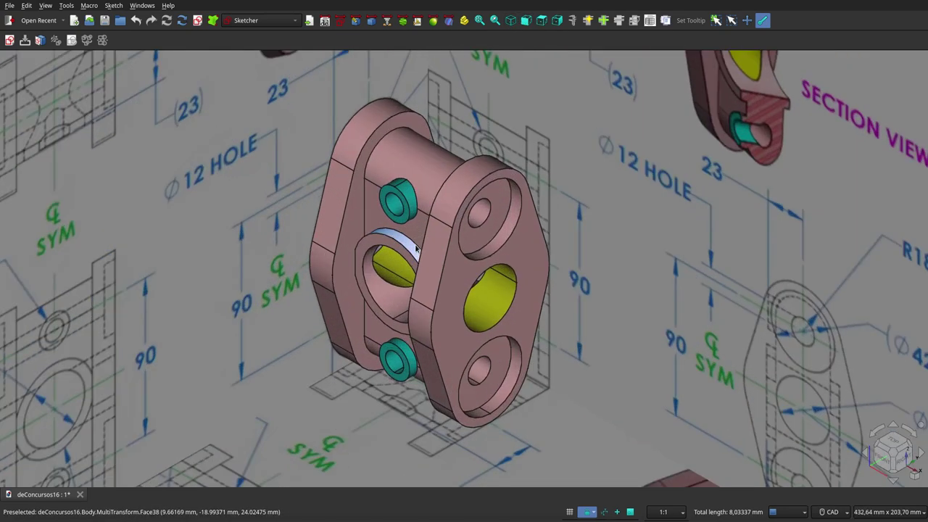
pyautogui.scroll(-5, 416, 249)
pyautogui.scroll(-2, 417, 249)
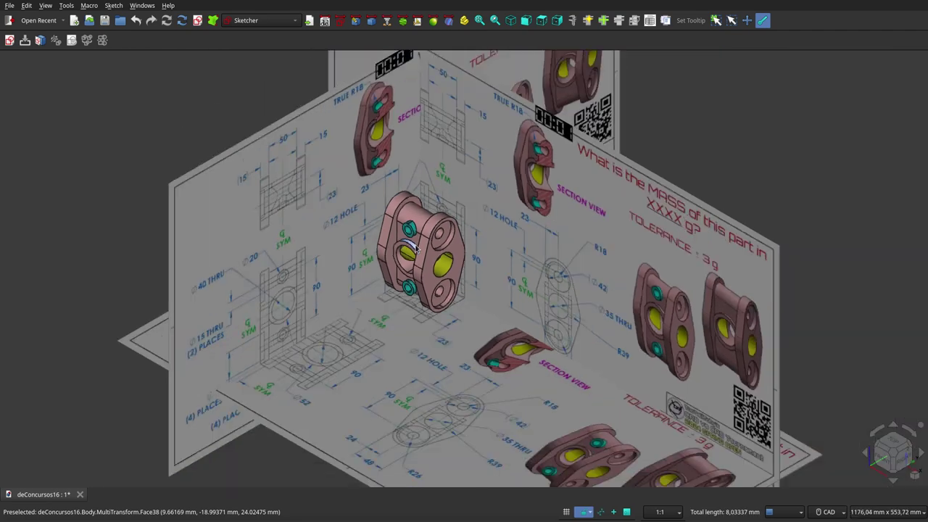
pyautogui.scroll(-1, 417, 249)
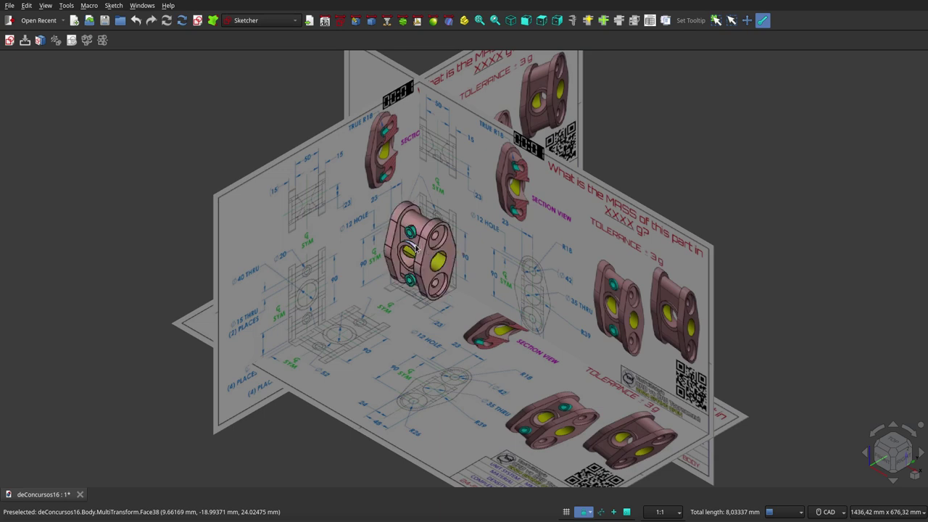
pyautogui.click(527, 24)
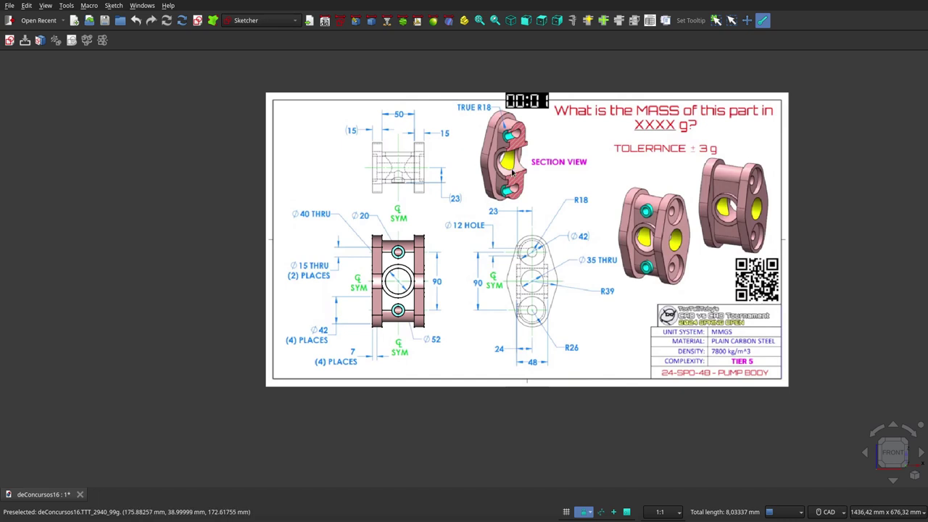
# Step: Make the pump body transparent (V,T) and toggle it with Space, leaving it hidden behind the front drawing
pyautogui.scroll(5, 486, 155)
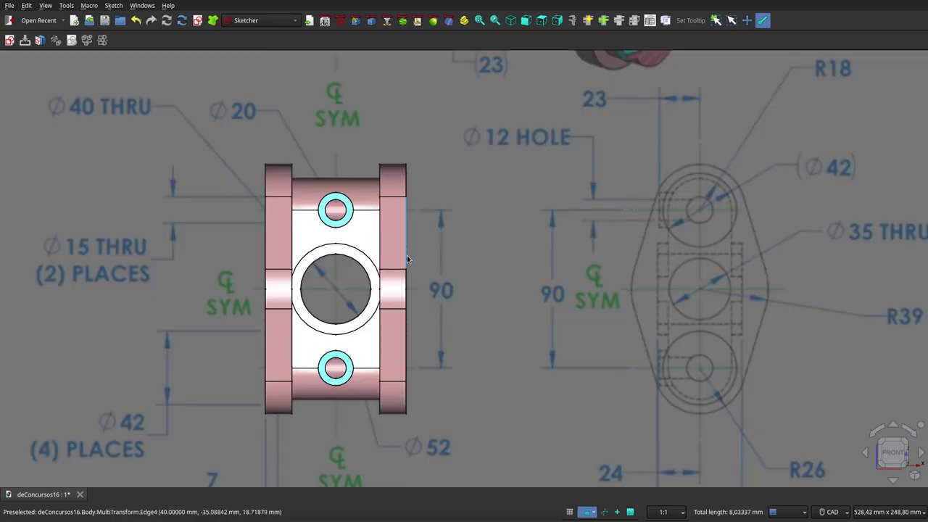
pyautogui.press('v')
pyautogui.press('t')
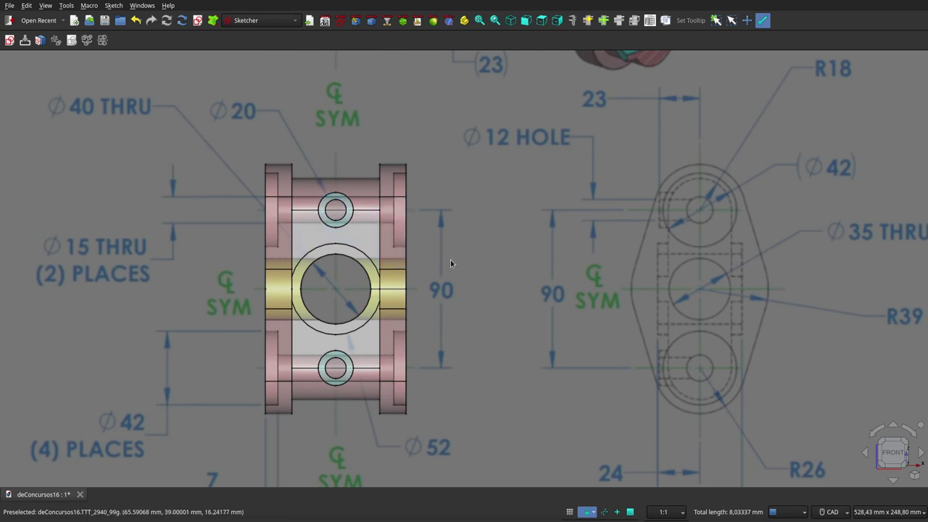
pyautogui.press('space')
pyautogui.press('space')
pyautogui.press('space')
pyautogui.press('space')
pyautogui.press('space')
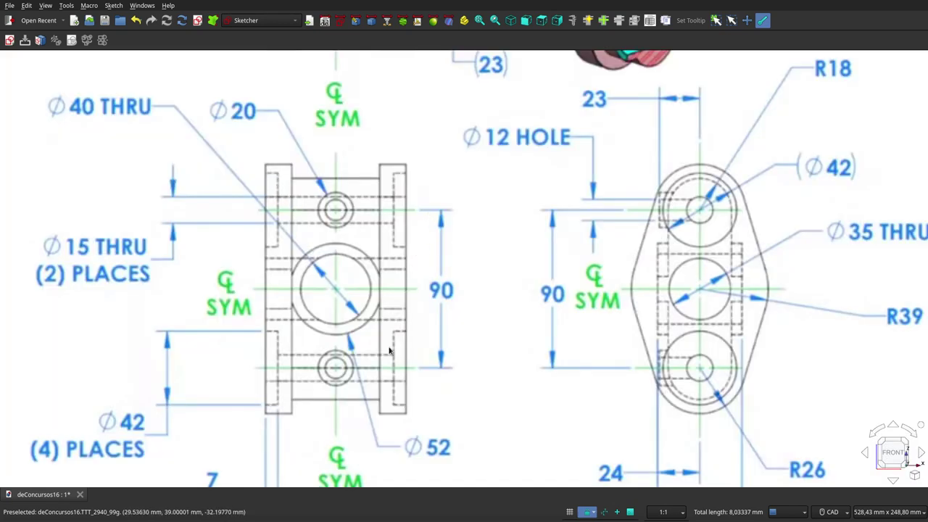
pyautogui.press('space')
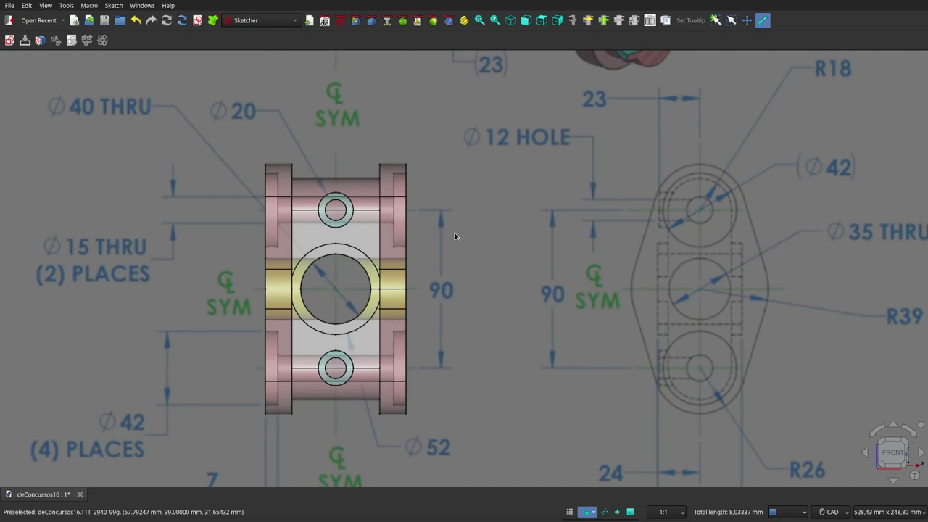
pyautogui.press('space')
pyautogui.press('space')
pyautogui.press('space')
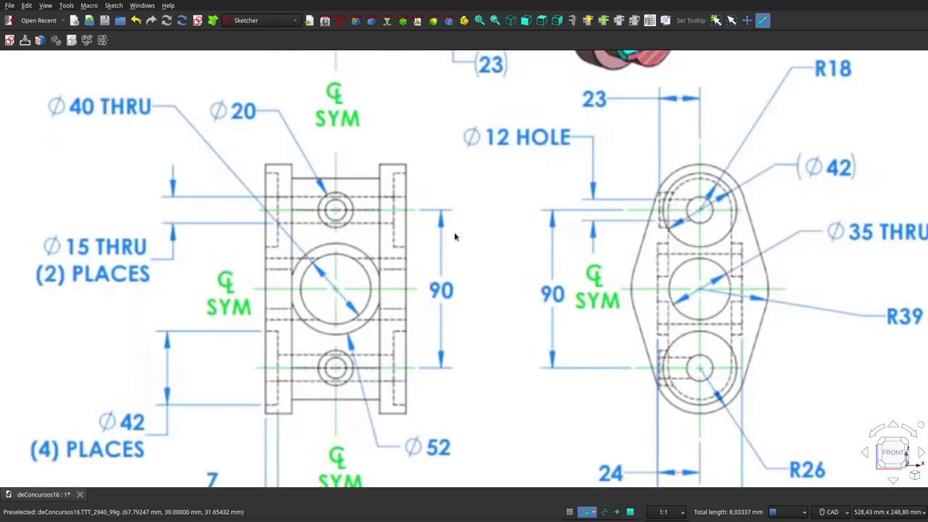
# Step: Compare the pump body against the top drawing view
pyautogui.click(542, 22)
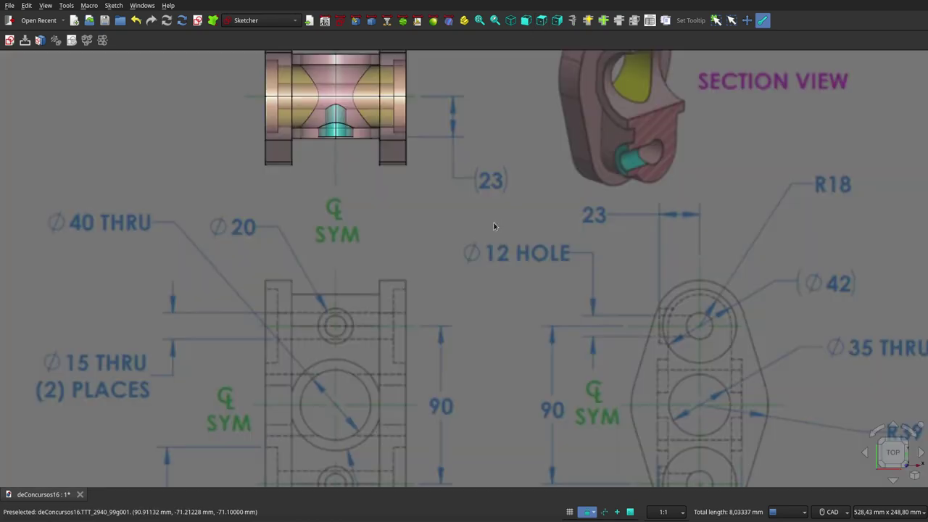
pyautogui.scroll(-5, 406, 114)
pyautogui.scroll(5, 396, 99)
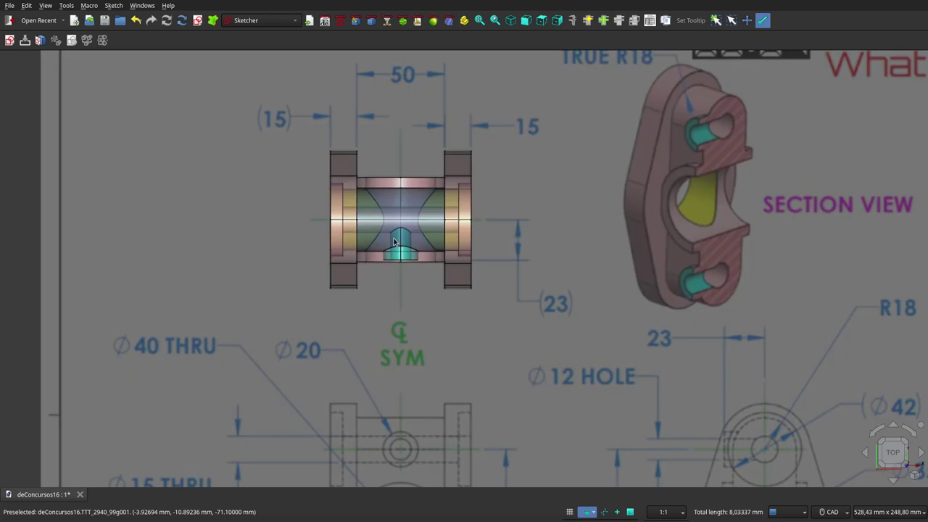
# Step: Zoom in on the right-side profile against the drawing's Ø35 THRU bore and R39 outline
pyautogui.click(557, 20)
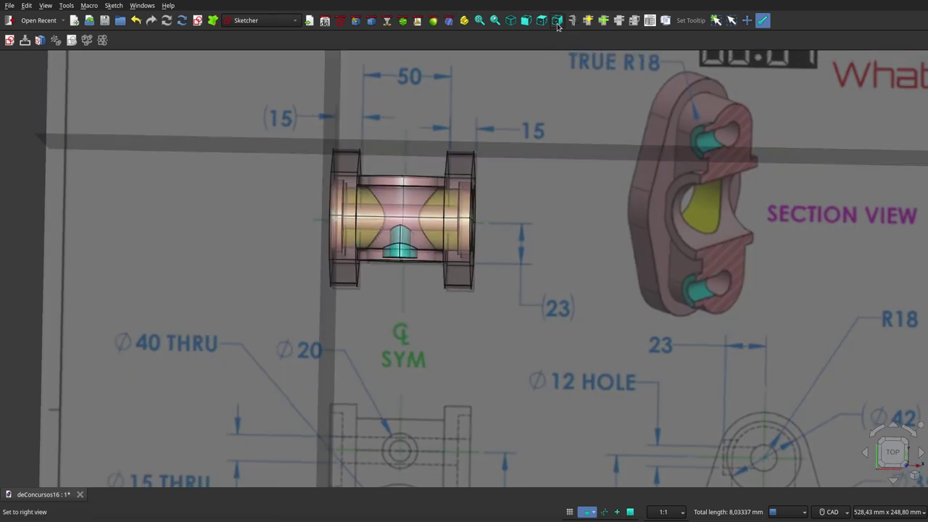
pyautogui.scroll(-1, 314, 237)
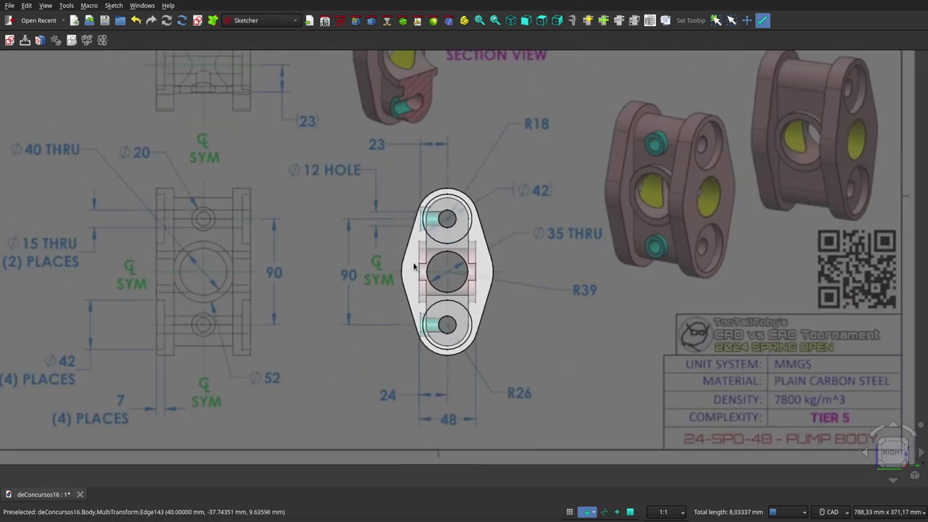
pyautogui.scroll(4, 440, 255)
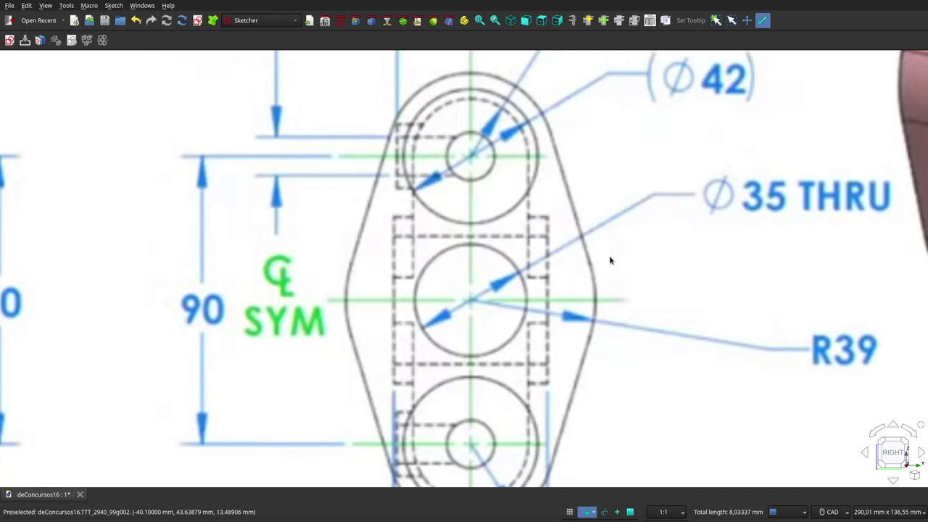
pyautogui.scroll(-1, 608, 258)
pyautogui.scroll(-2, 600, 368)
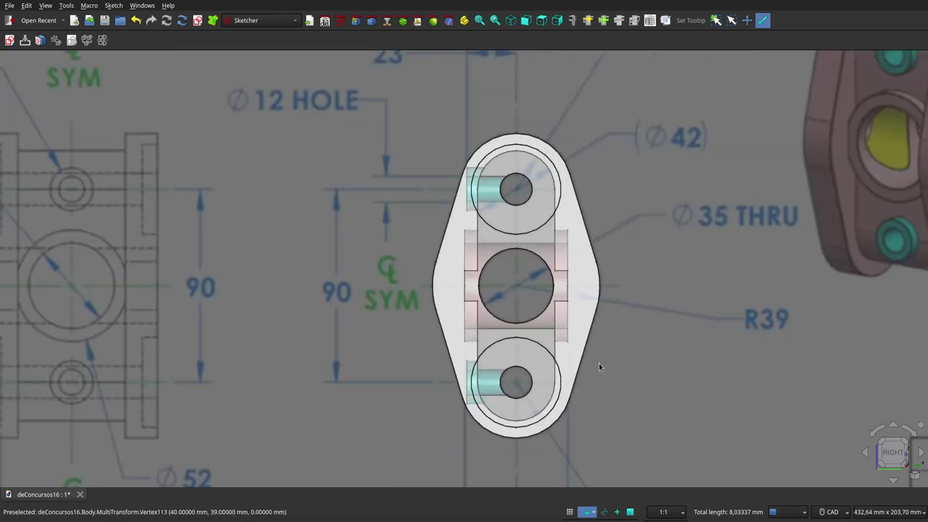
pyautogui.scroll(1, 600, 375)
pyautogui.scroll(1, 600, 374)
pyautogui.scroll(-1, 600, 375)
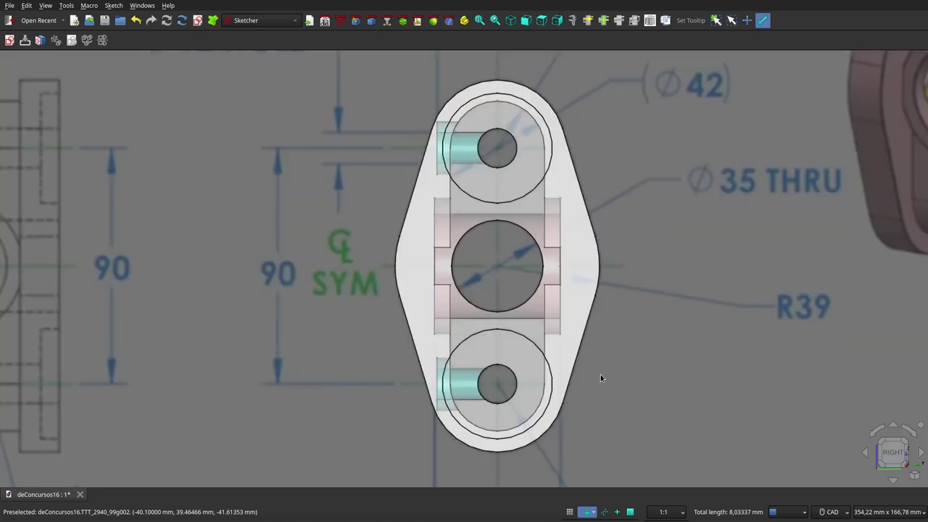
# Step: Show the pump body in isometric with the solid shaded draw style (V,1)
pyautogui.click(511, 20)
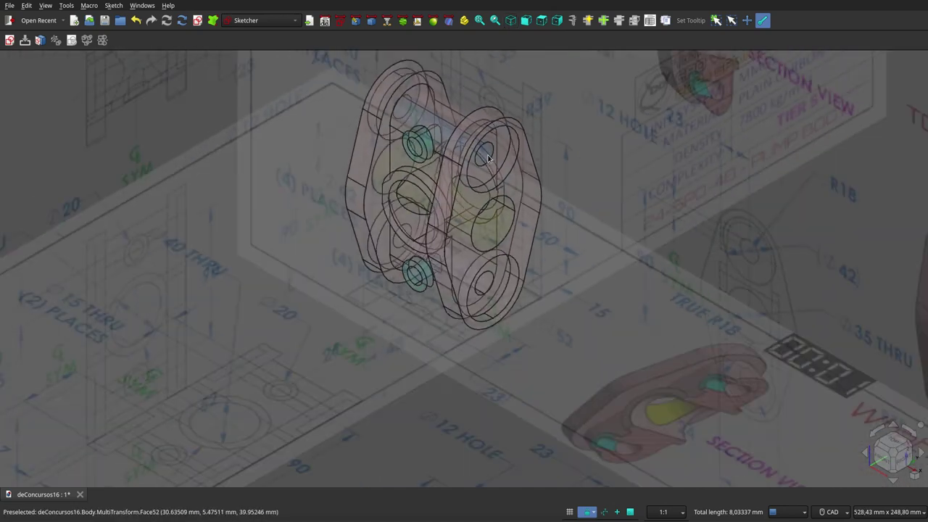
pyautogui.scroll(-2, 457, 194)
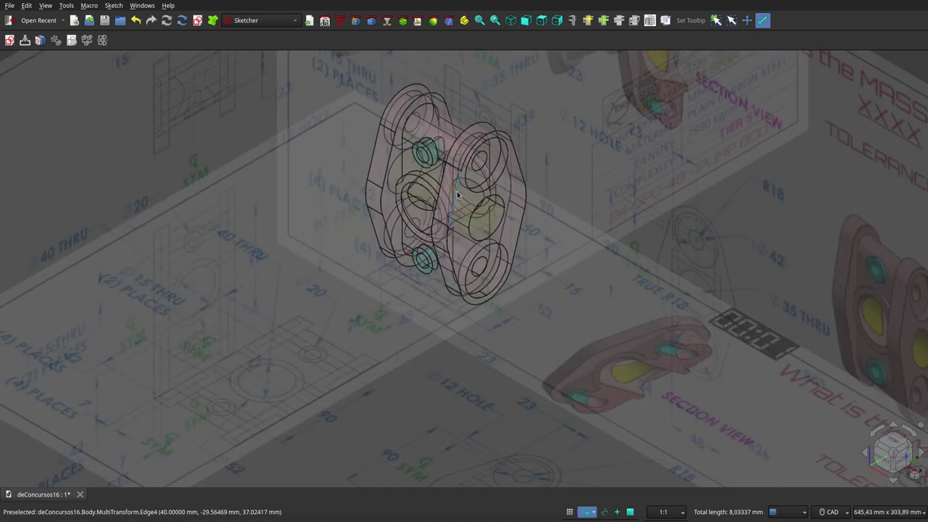
pyautogui.press('v')
pyautogui.press('1')
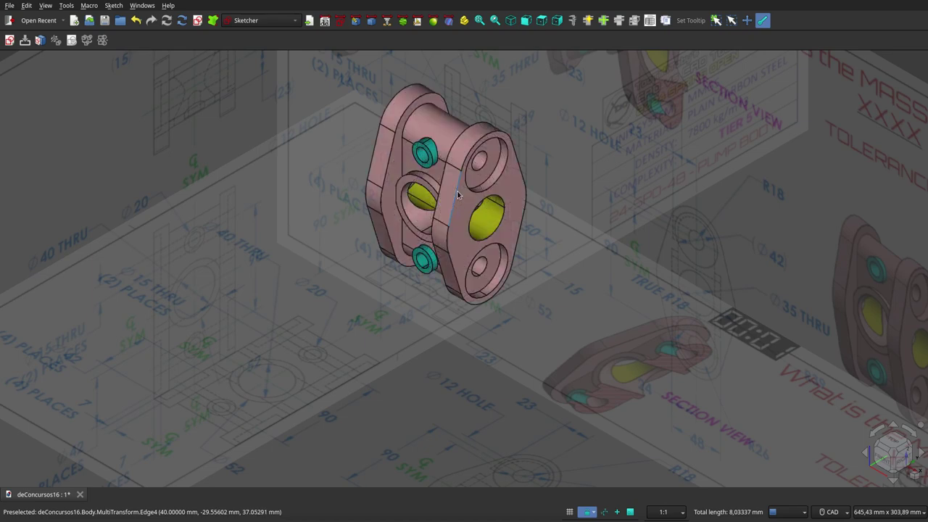
# Step: Orbit around the pump body, snapping to the front view and orbiting to an oblique angle
pyautogui.moveTo(505, 177)
pyautogui.mouseDown(button='middle')
pyautogui.moveTo(527, 187)
pyautogui.moveTo(479, 192)
pyautogui.mouseUp(button='middle')
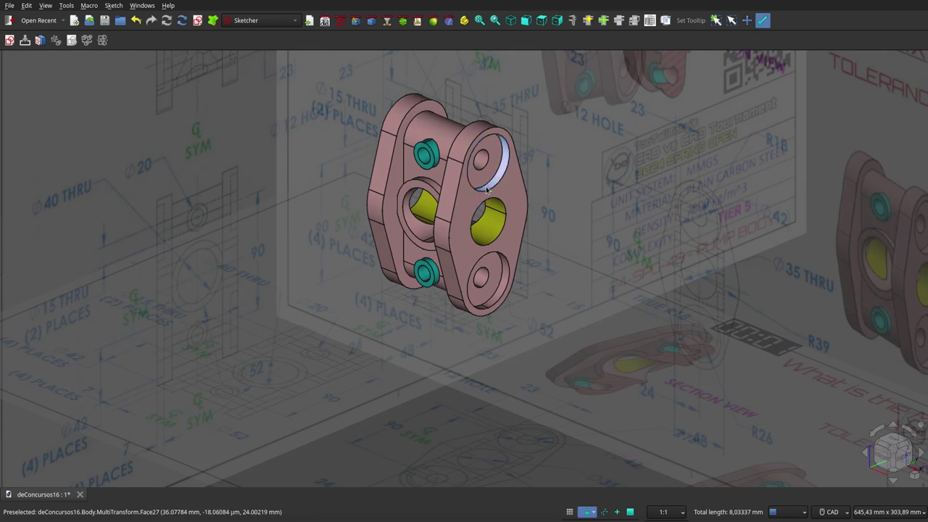
pyautogui.click(527, 20)
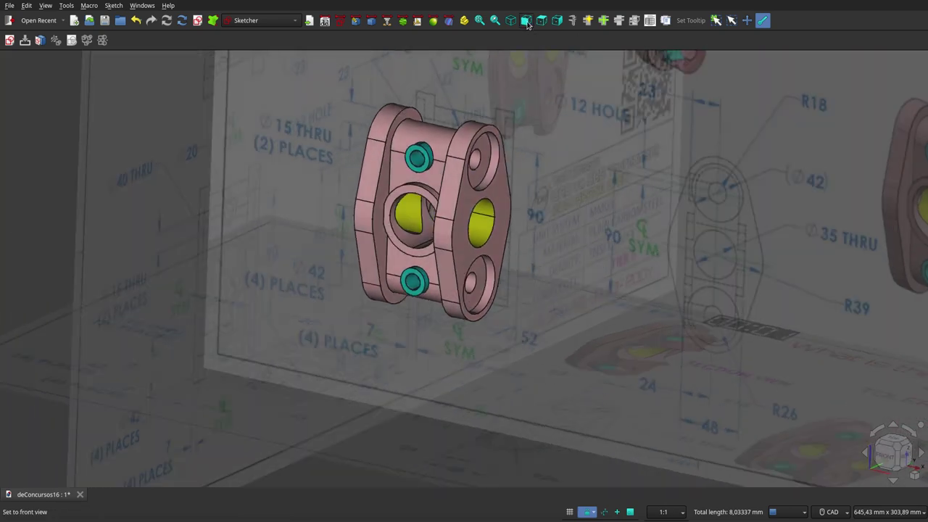
pyautogui.moveTo(490, 238)
pyautogui.mouseDown(button='middle')
pyautogui.moveTo(463, 277)
pyautogui.moveTo(487, 276)
pyautogui.moveTo(471, 260)
pyautogui.moveTo(410, 246)
pyautogui.moveTo(472, 272)
pyautogui.moveTo(518, 263)
pyautogui.moveTo(425, 253)
pyautogui.moveTo(417, 281)
pyautogui.moveTo(430, 232)
pyautogui.moveTo(457, 210)
pyautogui.mouseUp(button='middle')
# Step: Orbit the pump body to oblique angles from the top and right views, then return to front
pyautogui.click(544, 21)
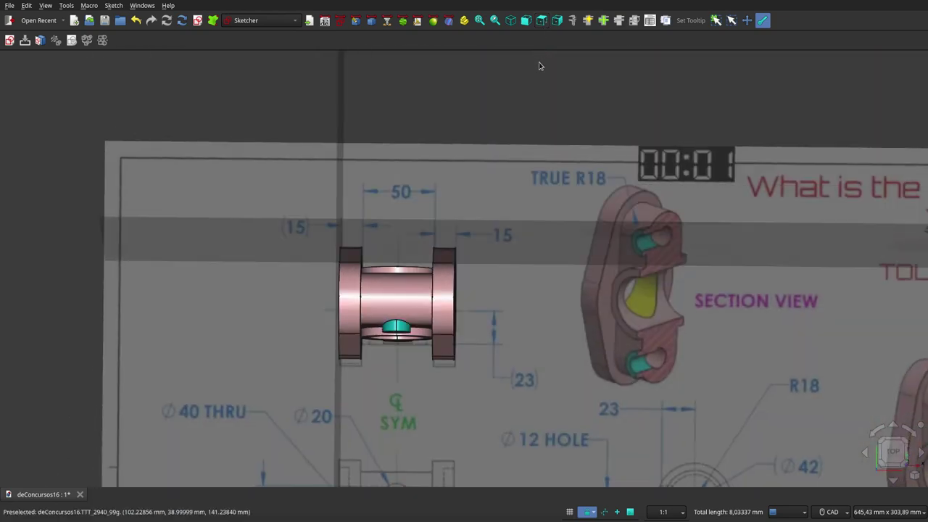
pyautogui.moveTo(474, 275)
pyautogui.mouseDown(button='middle')
pyautogui.moveTo(439, 271)
pyautogui.moveTo(447, 234)
pyautogui.moveTo(472, 272)
pyautogui.moveTo(490, 256)
pyautogui.moveTo(476, 232)
pyautogui.mouseUp(button='middle')
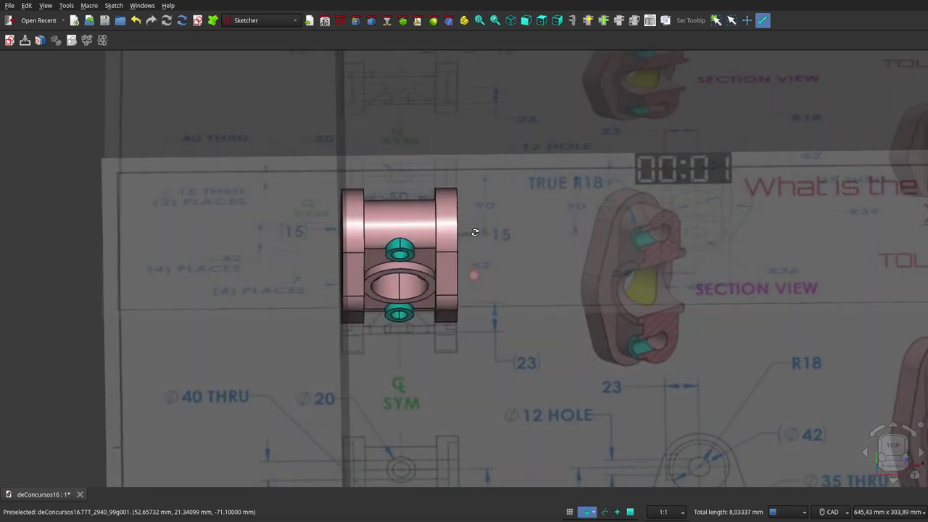
pyautogui.click(557, 20)
pyautogui.moveTo(470, 157)
pyautogui.mouseDown(button='middle')
pyautogui.moveTo(460, 162)
pyautogui.moveTo(474, 180)
pyautogui.moveTo(534, 184)
pyautogui.moveTo(486, 200)
pyautogui.moveTo(468, 234)
pyautogui.moveTo(490, 265)
pyautogui.moveTo(556, 280)
pyautogui.moveTo(572, 267)
pyautogui.moveTo(398, 257)
pyautogui.moveTo(398, 269)
pyautogui.moveTo(484, 223)
pyautogui.moveTo(414, 210)
pyautogui.moveTo(369, 222)
pyautogui.moveTo(140, 168)
pyautogui.moveTo(272, 171)
pyautogui.mouseUp(button='middle')
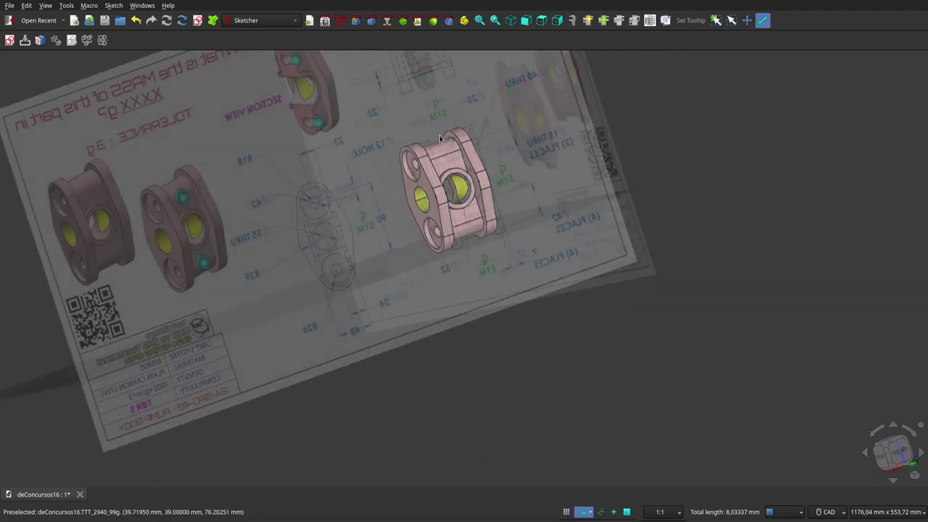
pyautogui.click(527, 22)
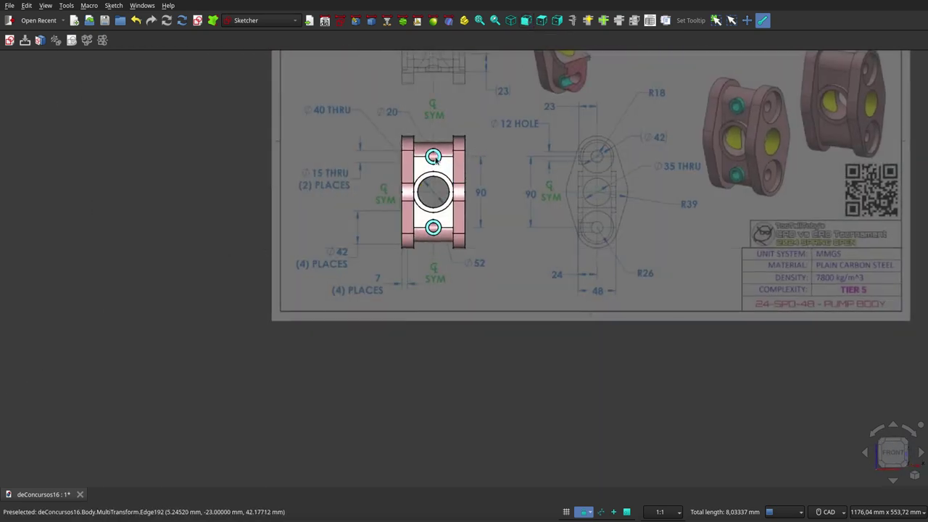
# Step: View the pump body from the rear and zoom in and out to compare with the front drawing view
pyautogui.click(921, 427)
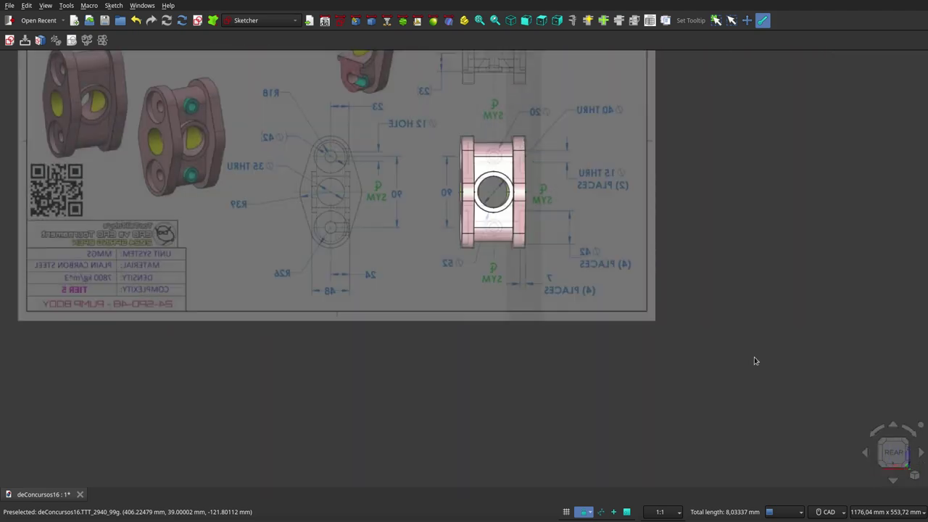
pyautogui.scroll(3, 515, 141)
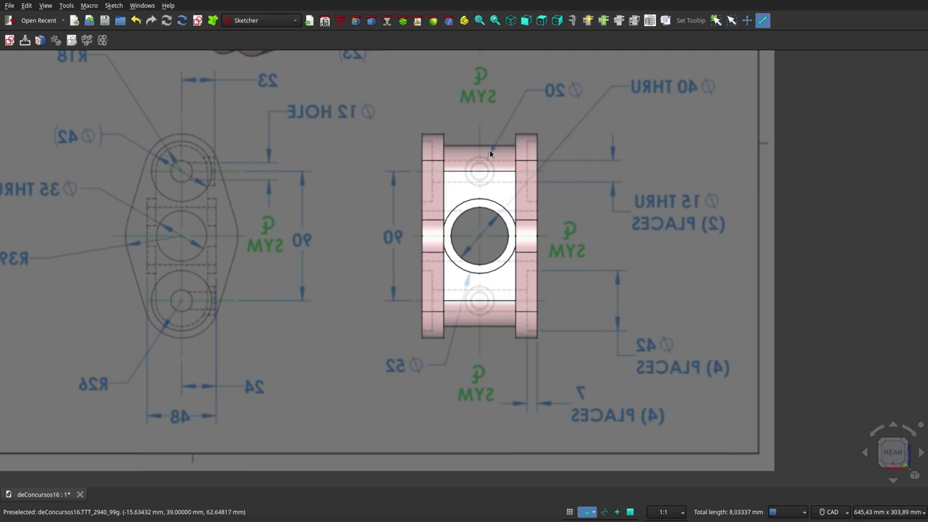
pyautogui.scroll(-4, 484, 190)
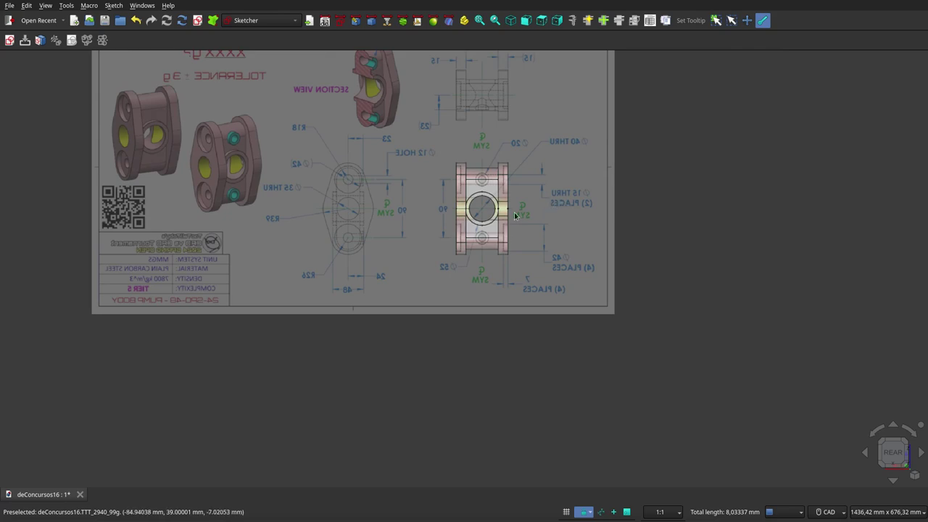
pyautogui.scroll(2, 515, 215)
pyautogui.scroll(3, 485, 209)
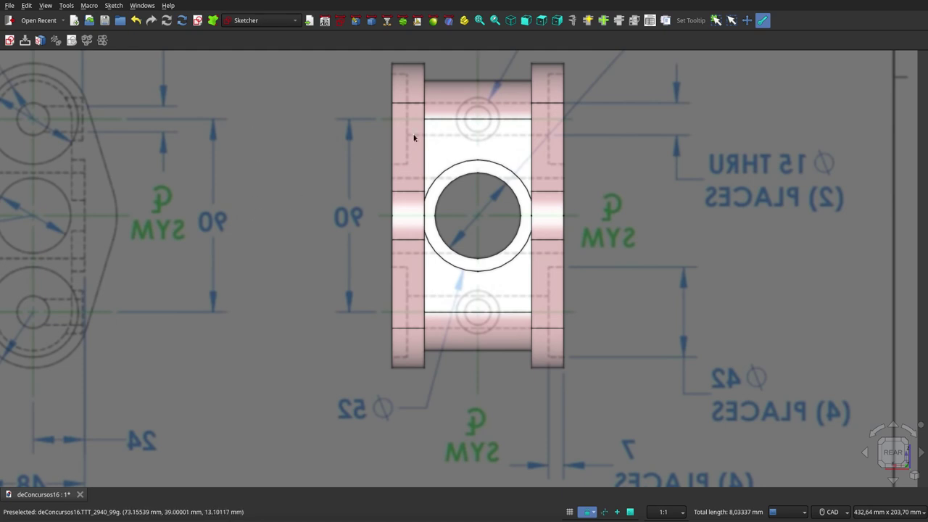
pyautogui.scroll(-2, 622, 169)
pyautogui.scroll(-1, 622, 170)
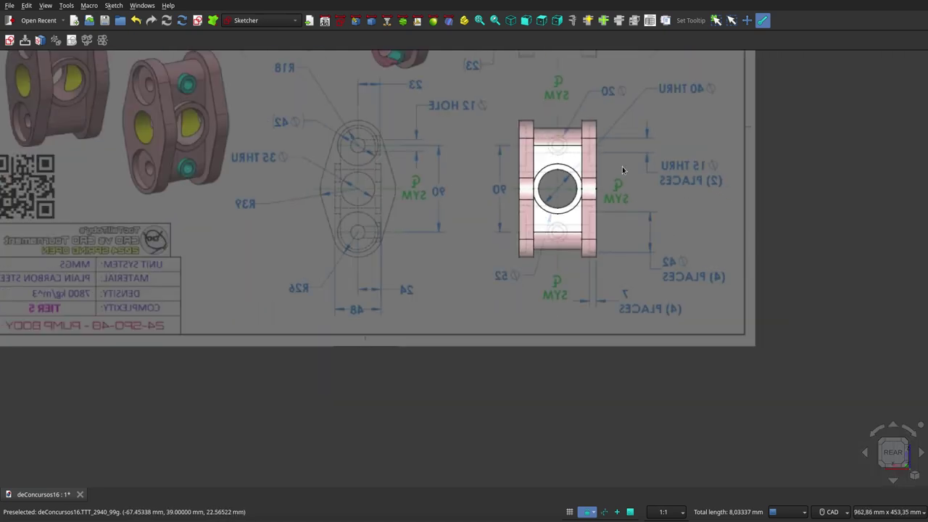
pyautogui.scroll(2, 622, 170)
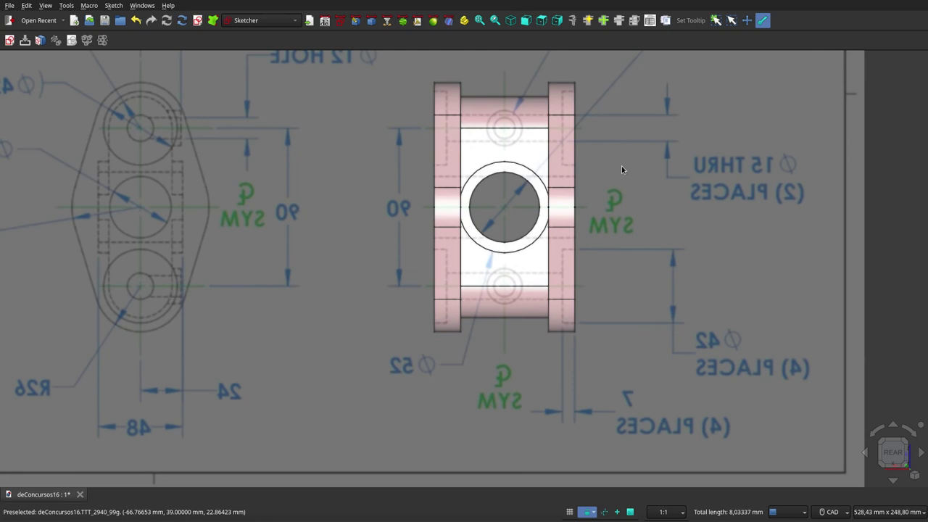
pyautogui.scroll(-2, 580, 177)
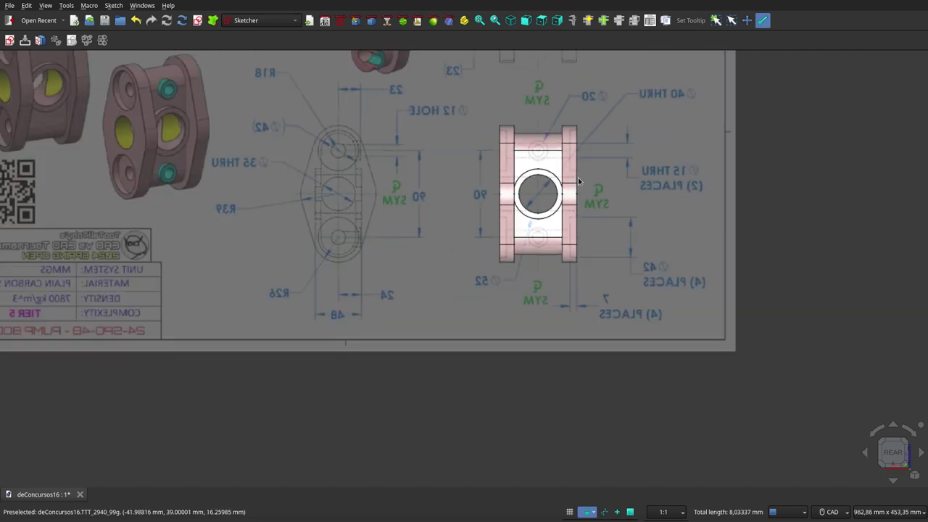
# Step: Zoom out from the top view and return to the front view
pyautogui.click(545, 23)
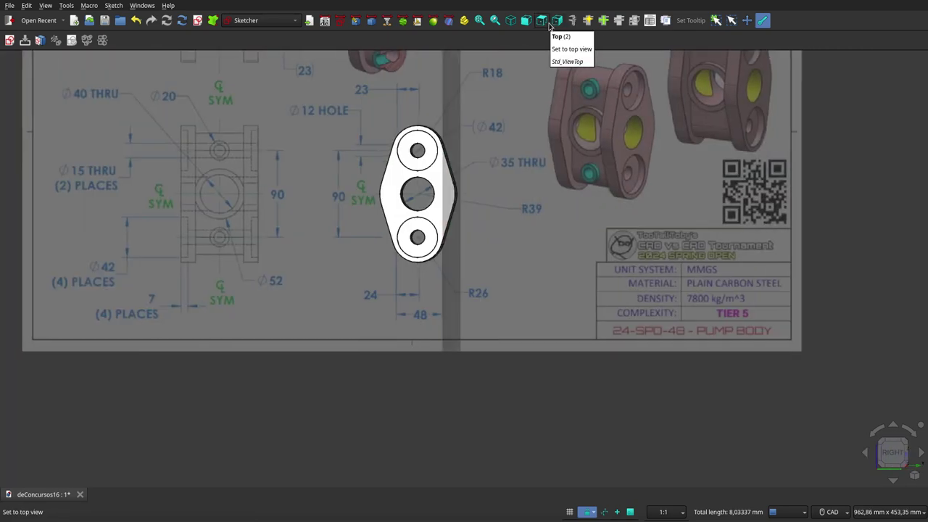
pyautogui.scroll(-3, 492, 180)
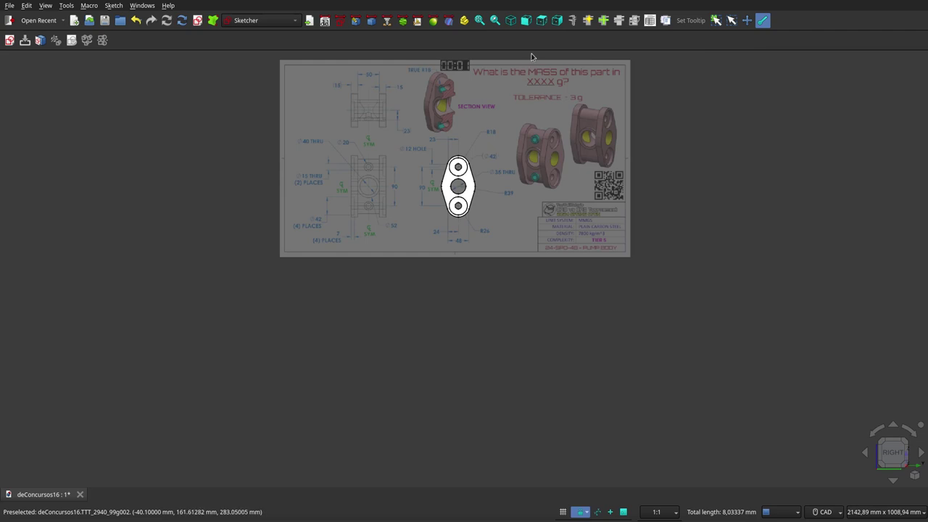
pyautogui.click(524, 23)
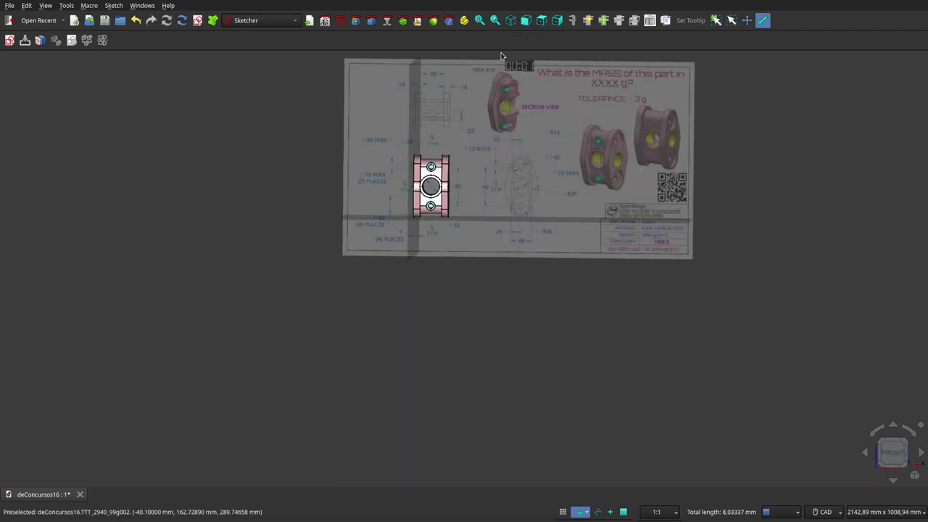
# Step: Switch to isometric with 0, zoom onto the pump body, and orbit it among the sheets
pyautogui.press('0')
pyautogui.scroll(3, 451, 185)
pyautogui.scroll(2, 451, 185)
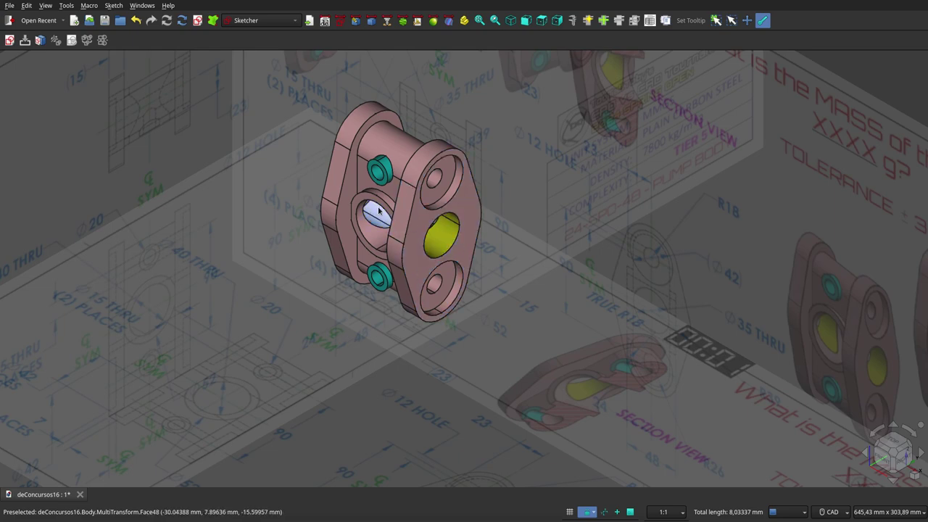
pyautogui.scroll(4, 369, 205)
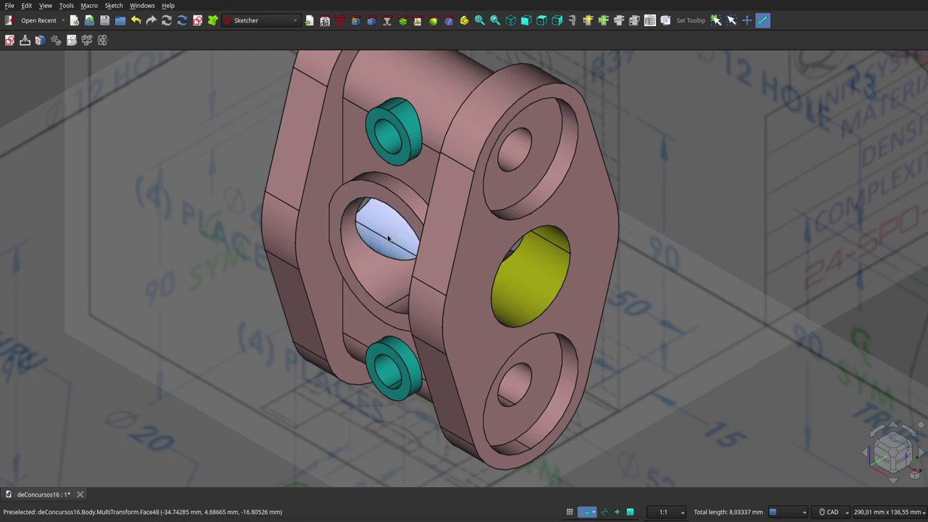
pyautogui.scroll(-4, 631, 235)
pyautogui.scroll(-2, 387, 225)
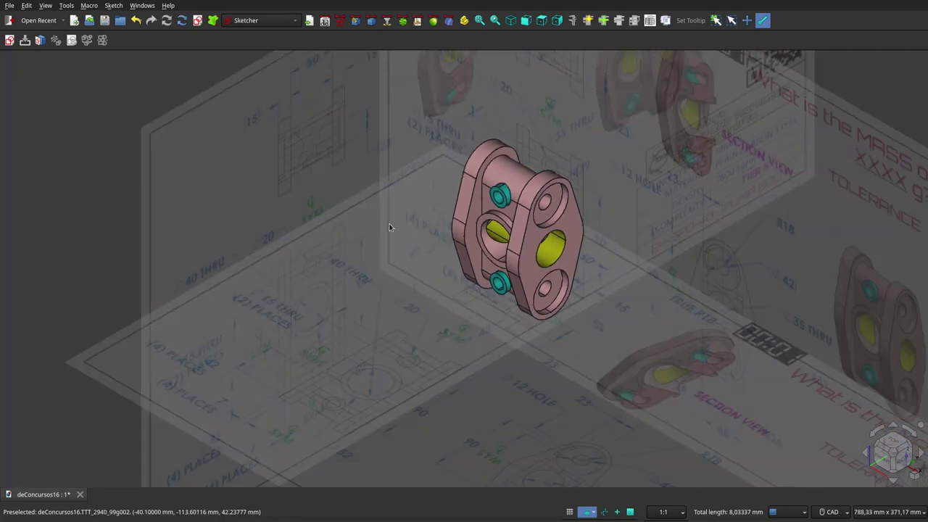
pyautogui.scroll(-2, 507, 261)
pyautogui.scroll(2, 508, 261)
pyautogui.scroll(2, 509, 262)
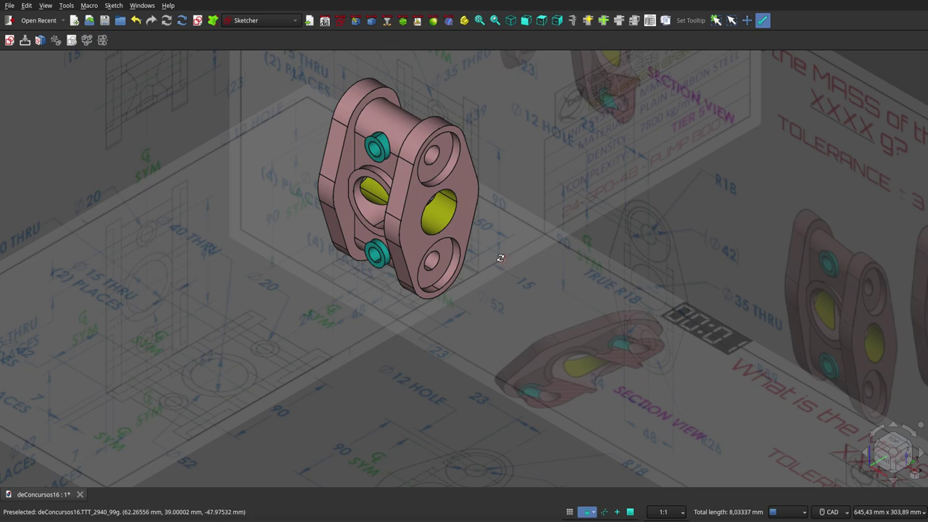
pyautogui.moveTo(500, 259)
pyautogui.mouseDown(button='middle')
pyautogui.moveTo(445, 297)
pyautogui.moveTo(447, 321)
pyautogui.moveTo(420, 356)
pyautogui.moveTo(360, 376)
pyautogui.moveTo(389, 419)
pyautogui.moveTo(283, 334)
pyautogui.moveTo(266, 290)
pyautogui.moveTo(275, 210)
pyautogui.moveTo(580, 217)
pyautogui.moveTo(592, 261)
pyautogui.moveTo(600, 206)
pyautogui.mouseUp(button='middle')
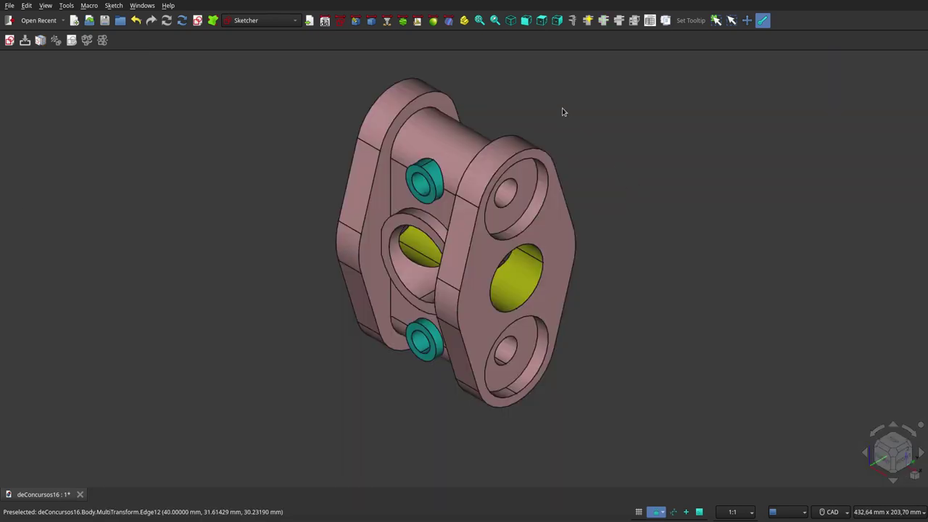
# Step: Check the lone pump body from front, top and right, then tilt it into perspective from the front
pyautogui.click(526, 20)
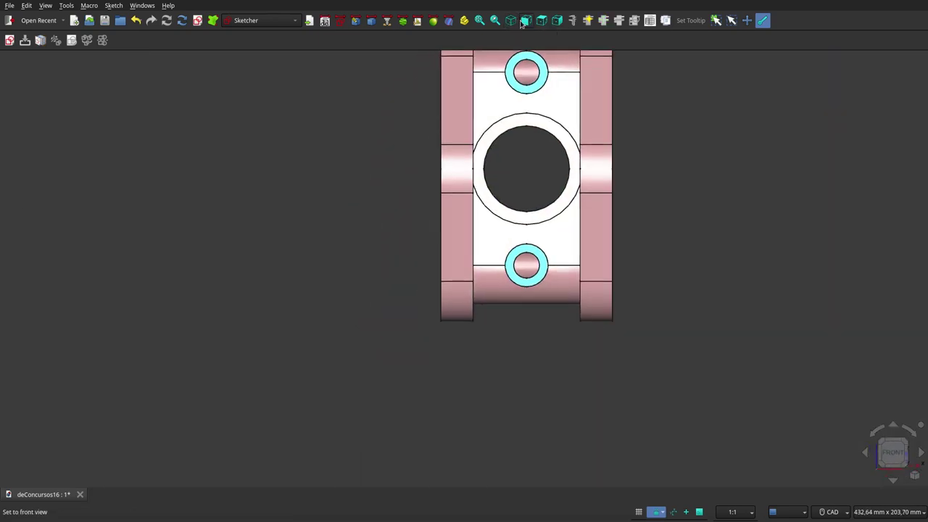
pyautogui.scroll(2, 518, 198)
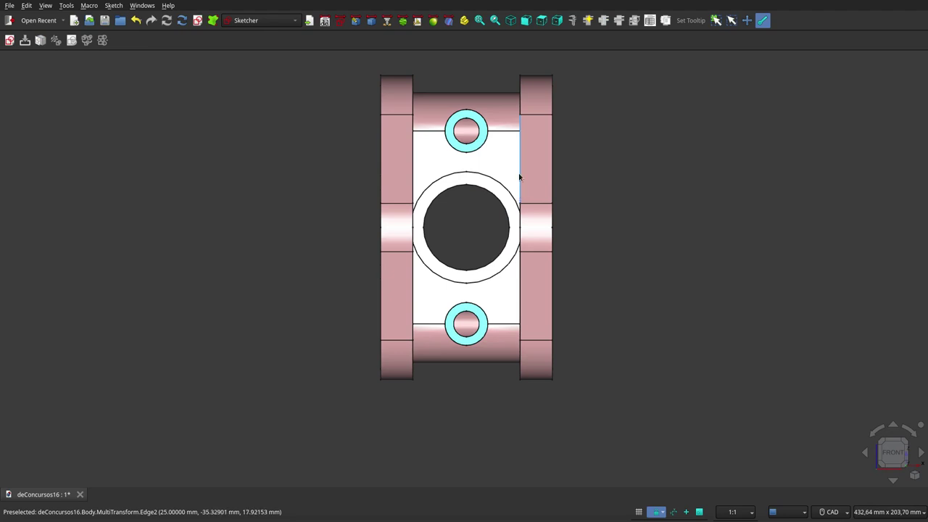
pyautogui.click(542, 21)
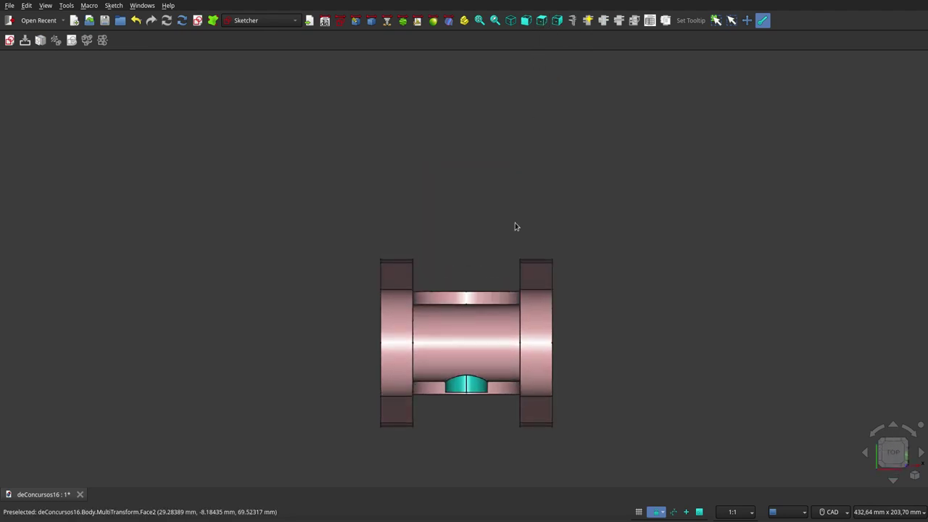
pyautogui.click(557, 20)
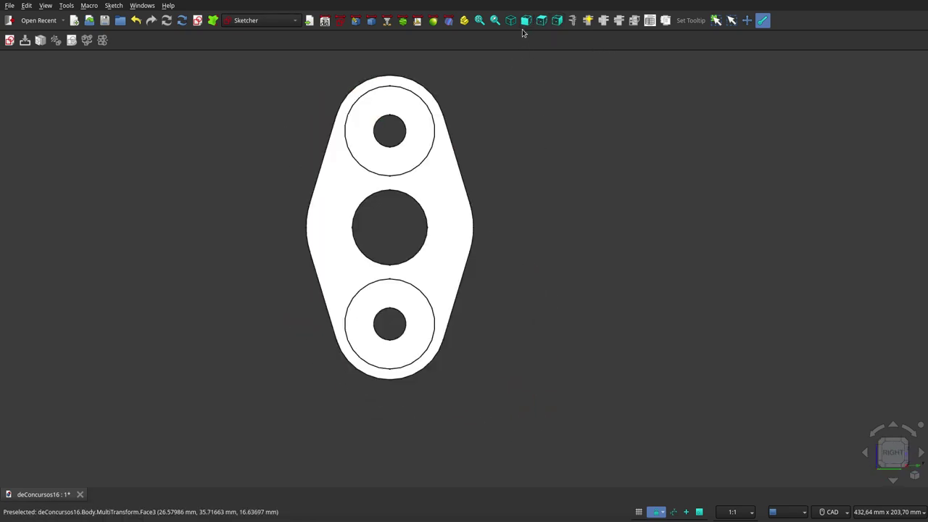
pyautogui.click(526, 21)
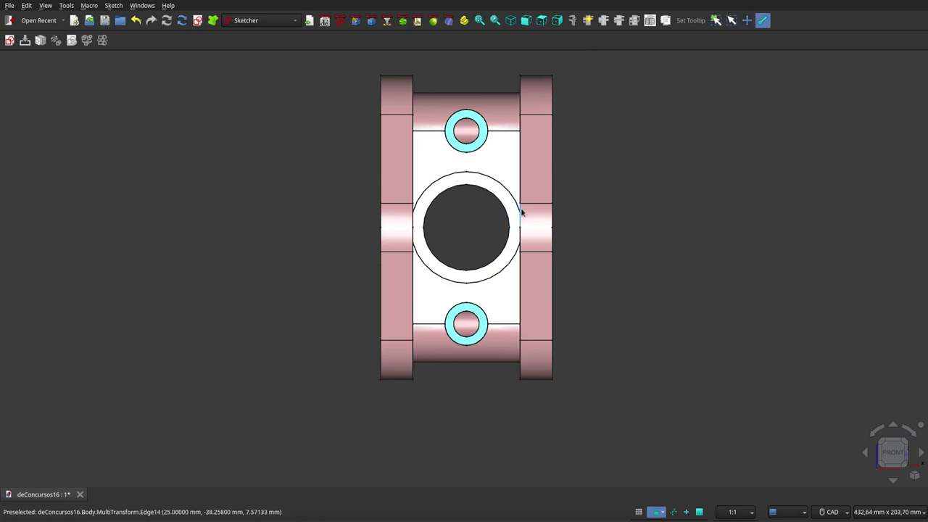
pyautogui.moveTo(521, 211)
pyautogui.mouseDown(button='middle')
pyautogui.moveTo(575, 242)
pyautogui.moveTo(479, 256)
pyautogui.moveTo(568, 222)
pyautogui.mouseUp(button='middle')
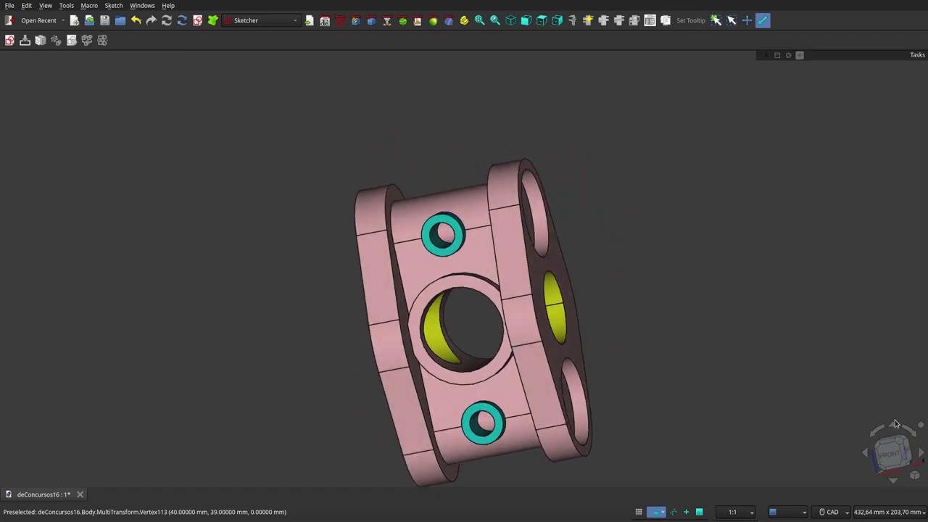
# Step: Inspect the pump body from rear and front, then orbit from the top view into 3D
pyautogui.click(920, 426)
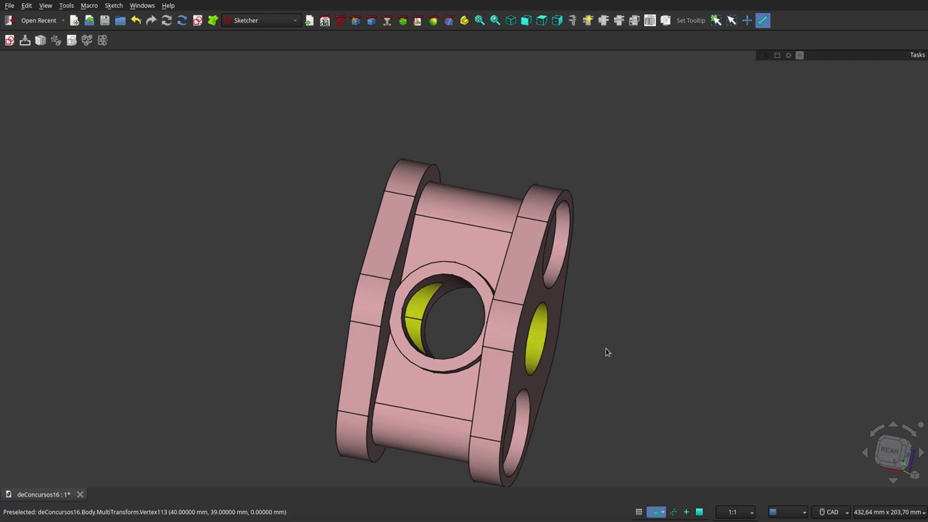
pyautogui.moveTo(608, 352)
pyautogui.mouseDown(button='middle')
pyautogui.moveTo(588, 387)
pyautogui.moveTo(636, 348)
pyautogui.moveTo(514, 356)
pyautogui.mouseUp(button='middle')
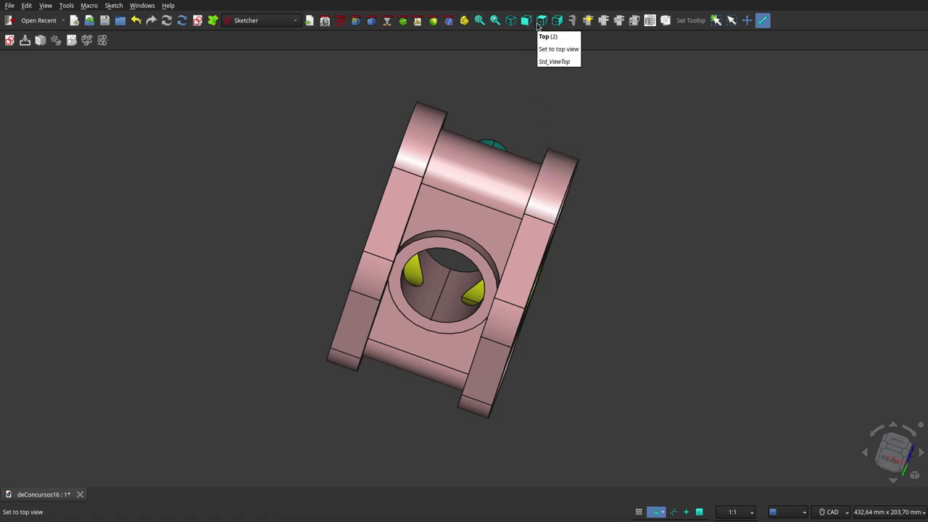
pyautogui.click(532, 25)
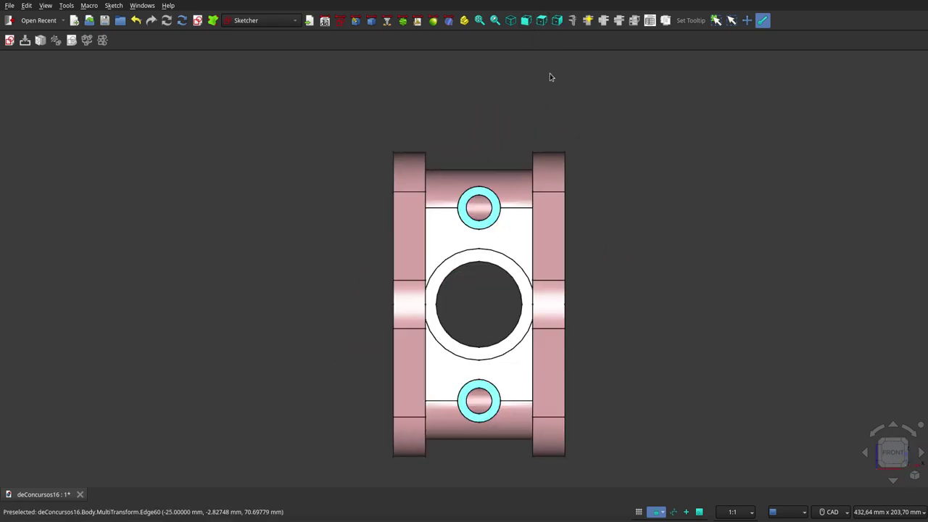
pyautogui.click(920, 426)
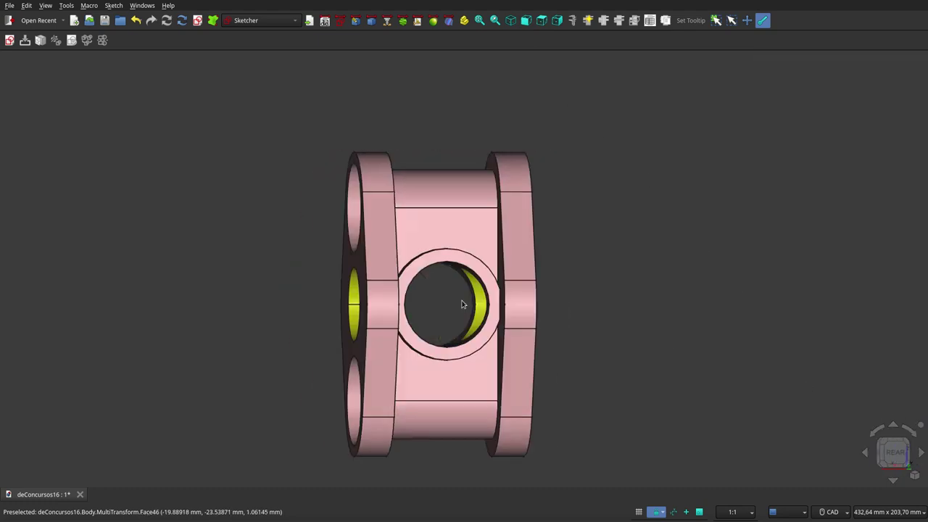
pyautogui.click(542, 26)
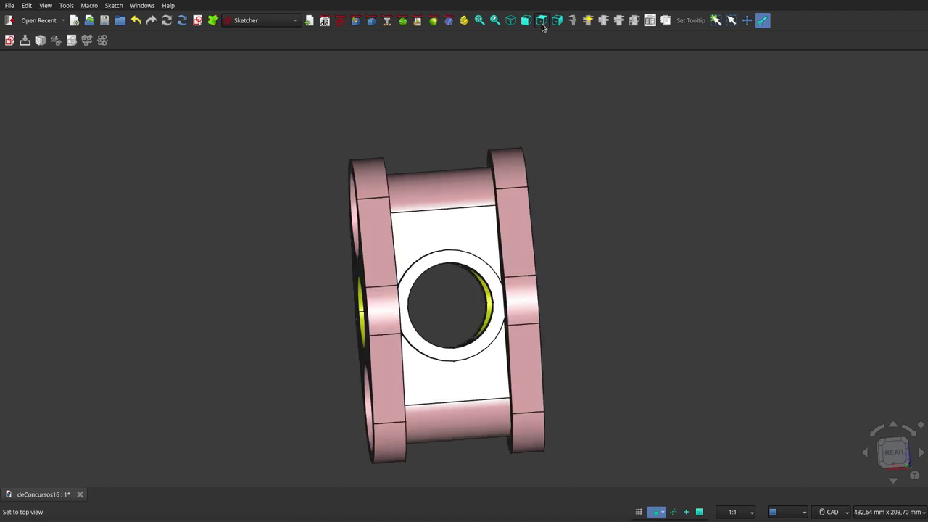
pyautogui.moveTo(540, 179)
pyautogui.mouseDown(button='middle')
pyautogui.moveTo(478, 200)
pyautogui.moveTo(478, 143)
pyautogui.moveTo(480, 182)
pyautogui.moveTo(536, 214)
pyautogui.moveTo(588, 222)
pyautogui.moveTo(616, 211)
pyautogui.moveTo(598, 131)
pyautogui.mouseUp(button='middle')
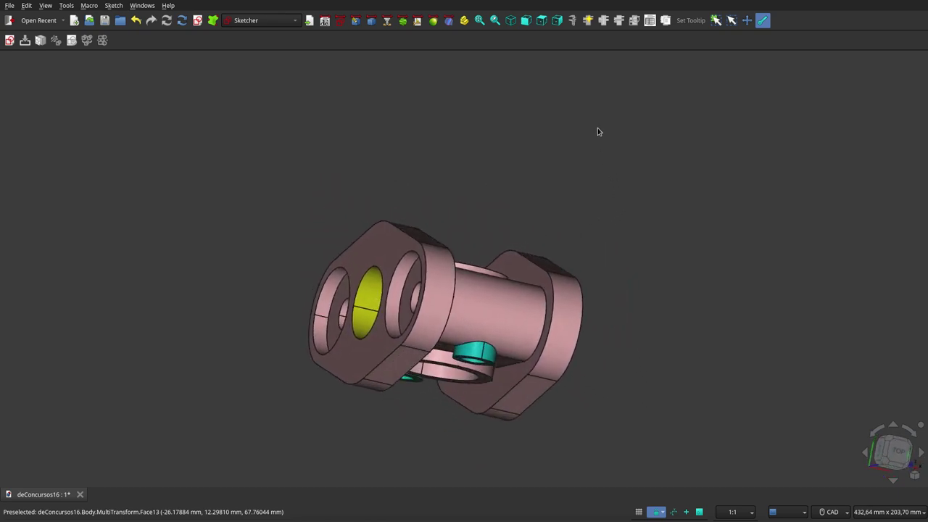
# Step: Orbit away from the right view, zoom out, and orbit to a final oblique angle
pyautogui.click(556, 20)
pyautogui.moveTo(522, 221)
pyautogui.mouseDown(button='middle')
pyautogui.moveTo(566, 231)
pyautogui.moveTo(557, 265)
pyautogui.moveTo(578, 275)
pyautogui.moveTo(626, 242)
pyautogui.moveTo(599, 188)
pyautogui.moveTo(498, 179)
pyautogui.moveTo(380, 206)
pyautogui.moveTo(369, 236)
pyautogui.moveTo(424, 296)
pyautogui.moveTo(489, 307)
pyautogui.moveTo(555, 282)
pyautogui.moveTo(586, 248)
pyautogui.moveTo(586, 194)
pyautogui.moveTo(607, 207)
pyautogui.mouseUp(button='middle')
pyautogui.scroll(-2, 607, 210)
pyautogui.scroll(-2, 573, 211)
pyautogui.scroll(-1, 365, 225)
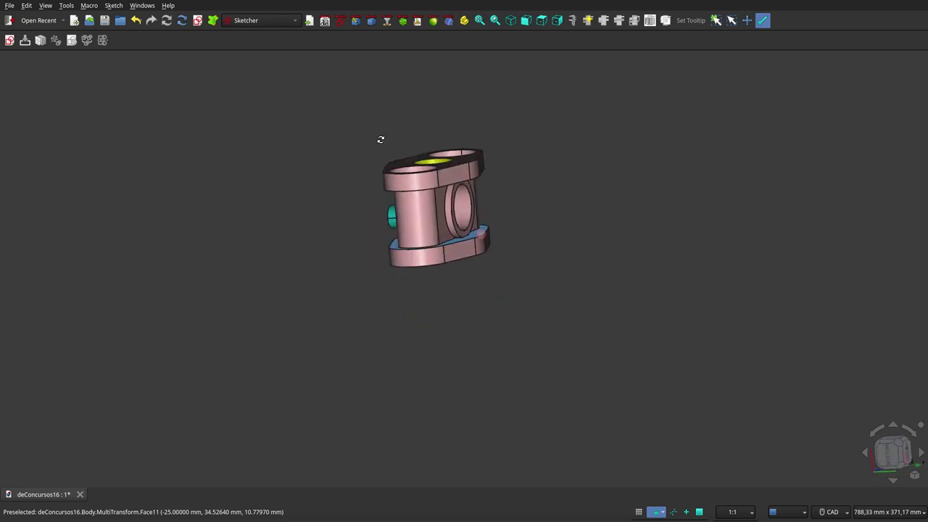
pyautogui.moveTo(495, 221)
pyautogui.mouseDown(button='middle')
pyautogui.moveTo(586, 254)
pyautogui.moveTo(472, 263)
pyautogui.mouseUp(button='middle')
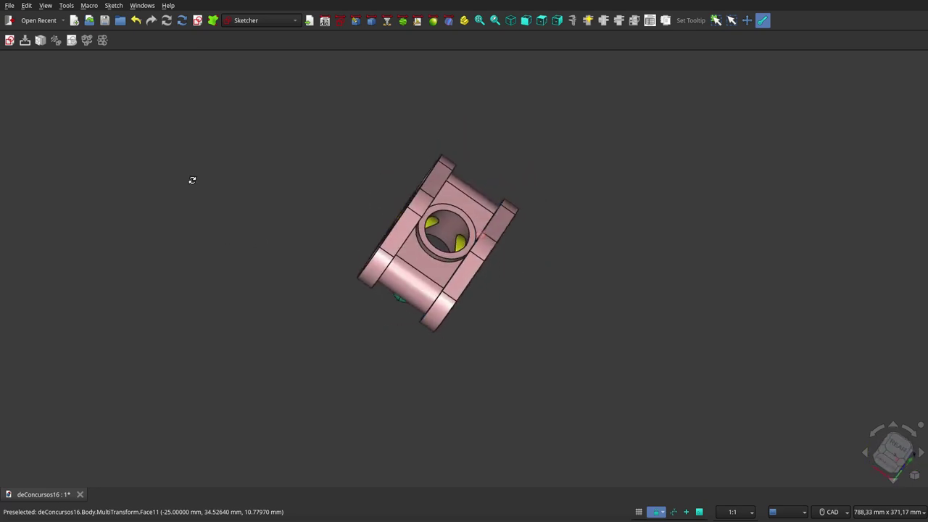